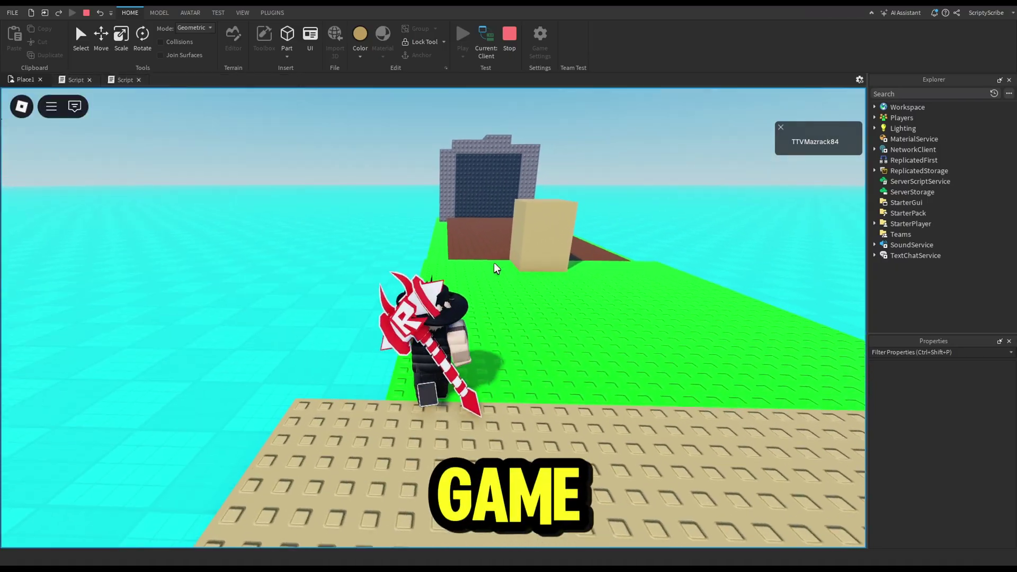
Walk the character up to the Noob by the tan block and knock it over.
key("w")
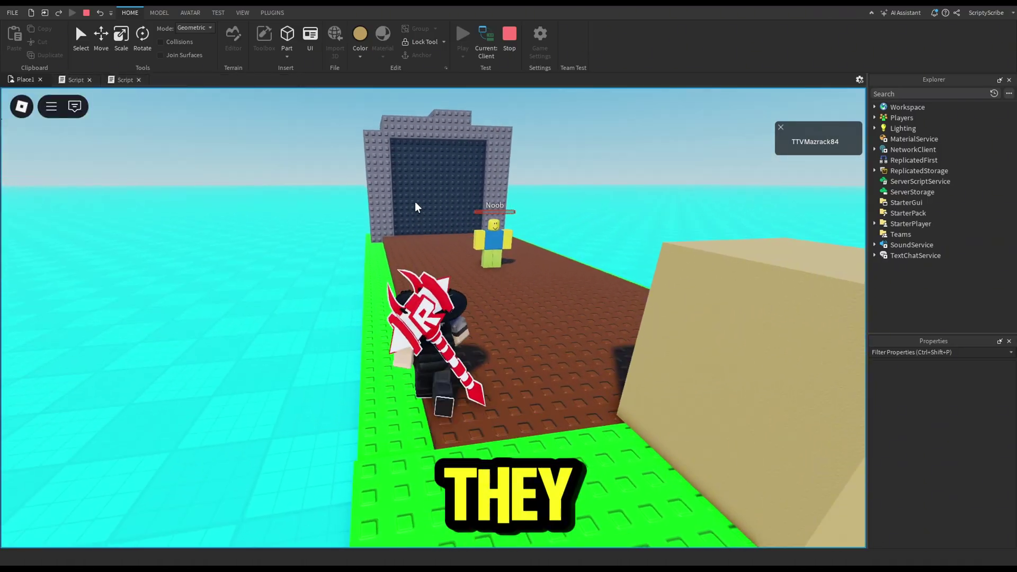
key("w")
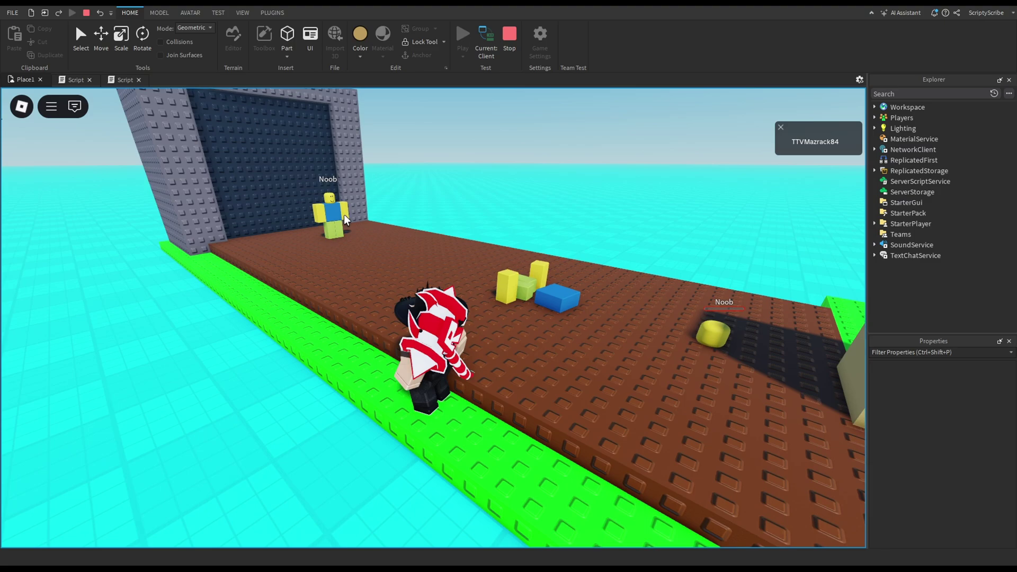
key("w")
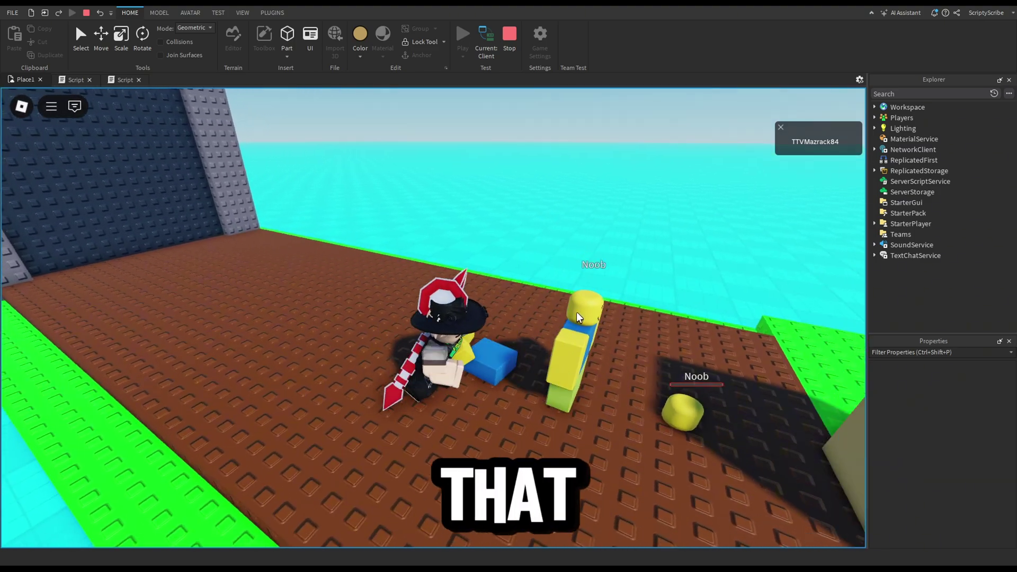
key("w")
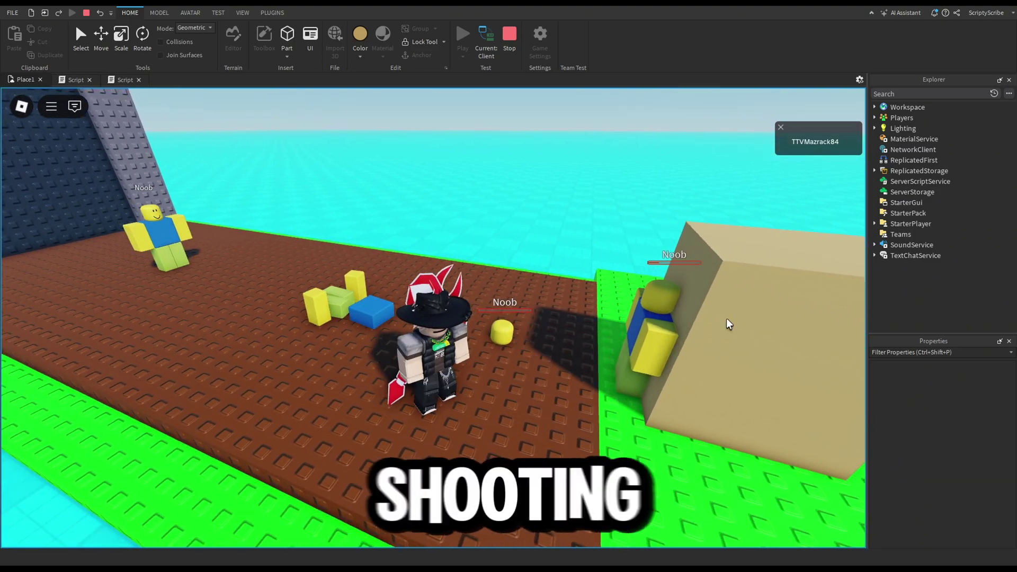
key("w")
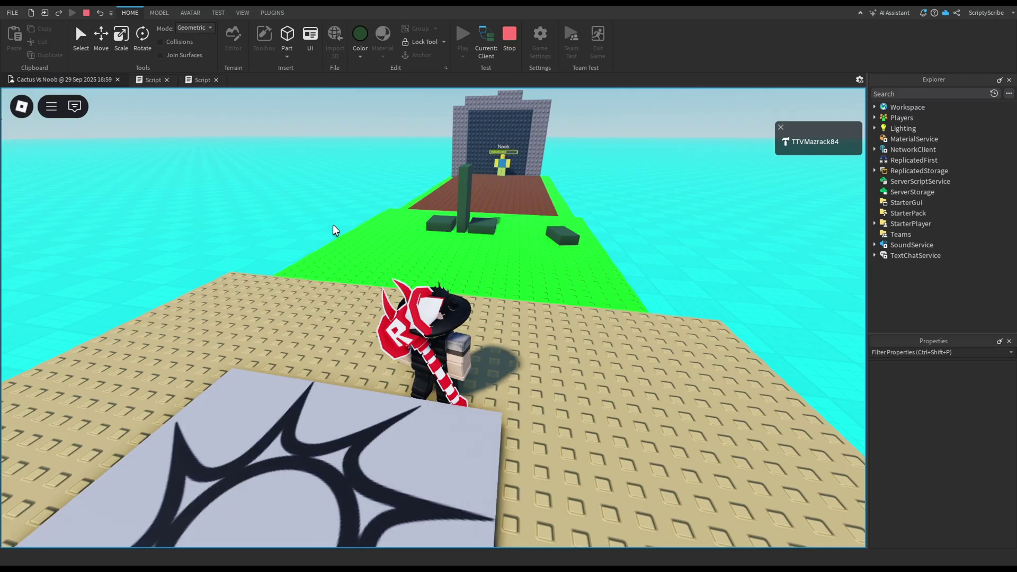
Stop the playtest, review the StarterCharacterScripts LocalScript code, and start a new playtest.
left_click(510, 33)
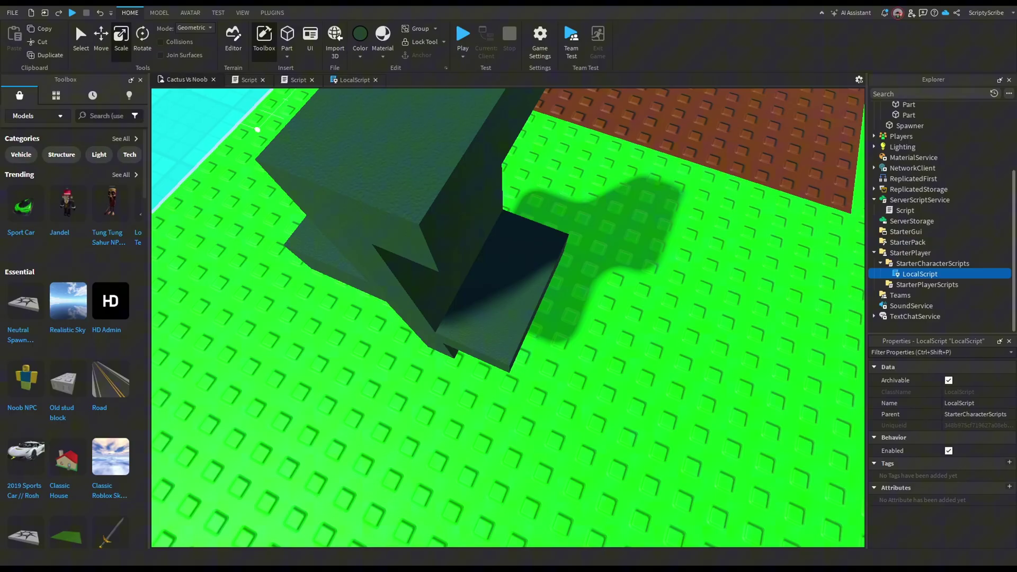
key("ctrl+a")
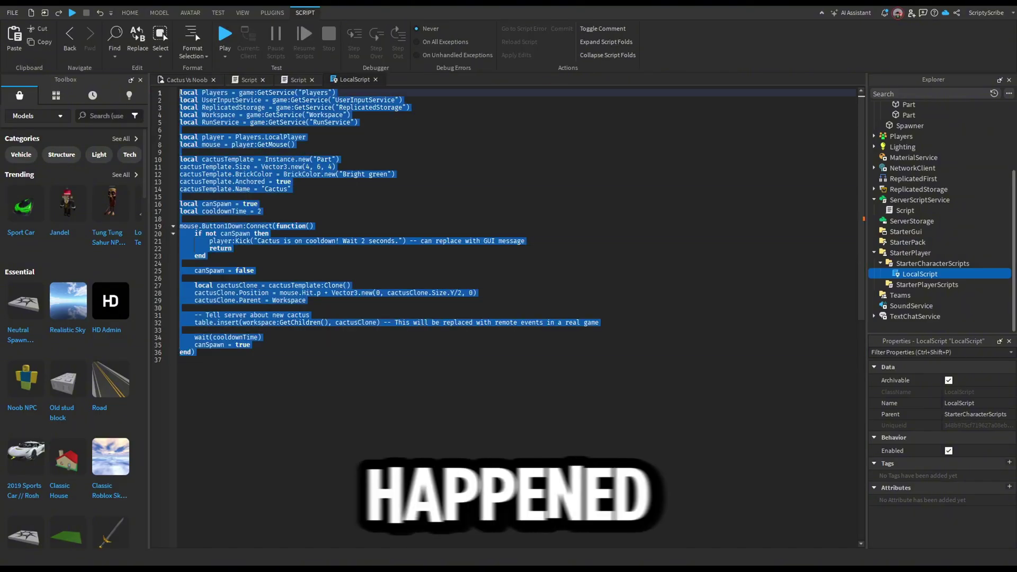
key("Right")
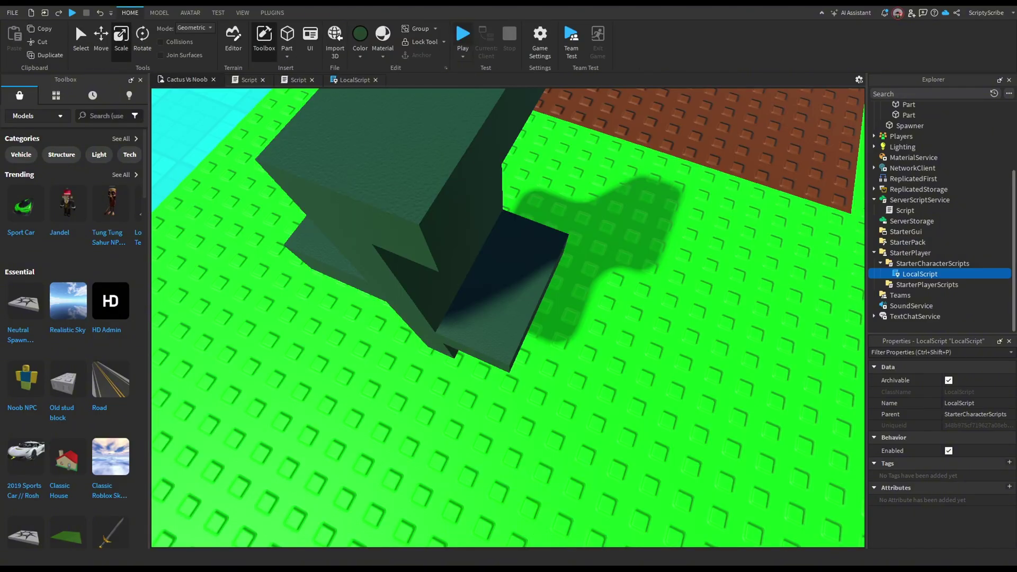
key("F5")
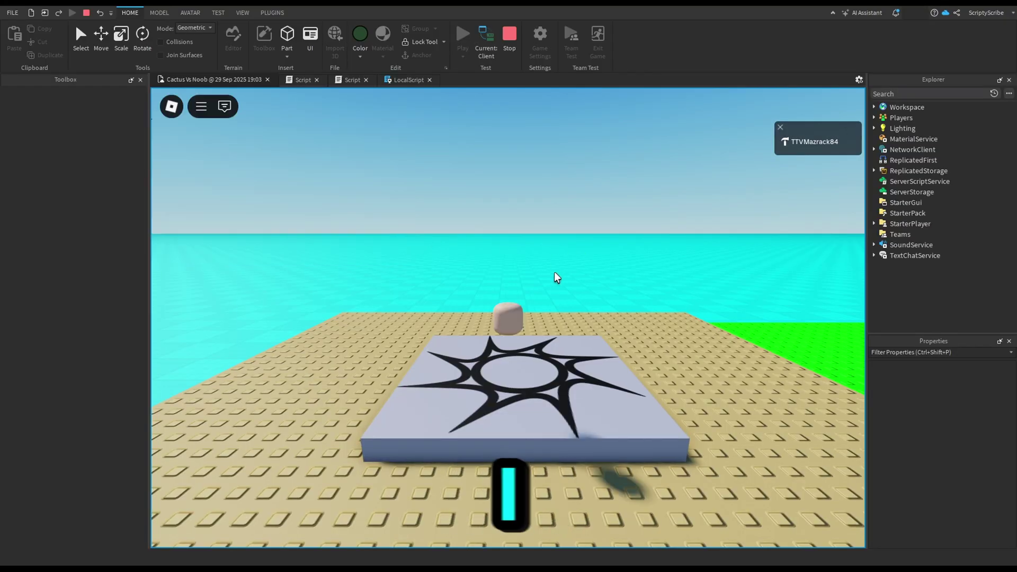
Walk past the green cactus block along the brown path toward the tunnel, then end playtest.
key("w")
key("w")
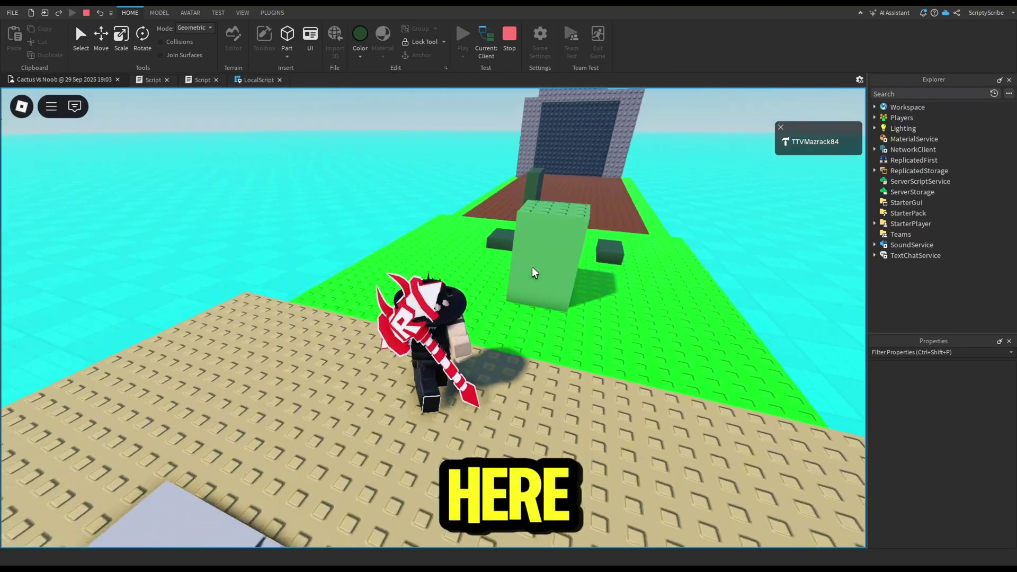
key("a")
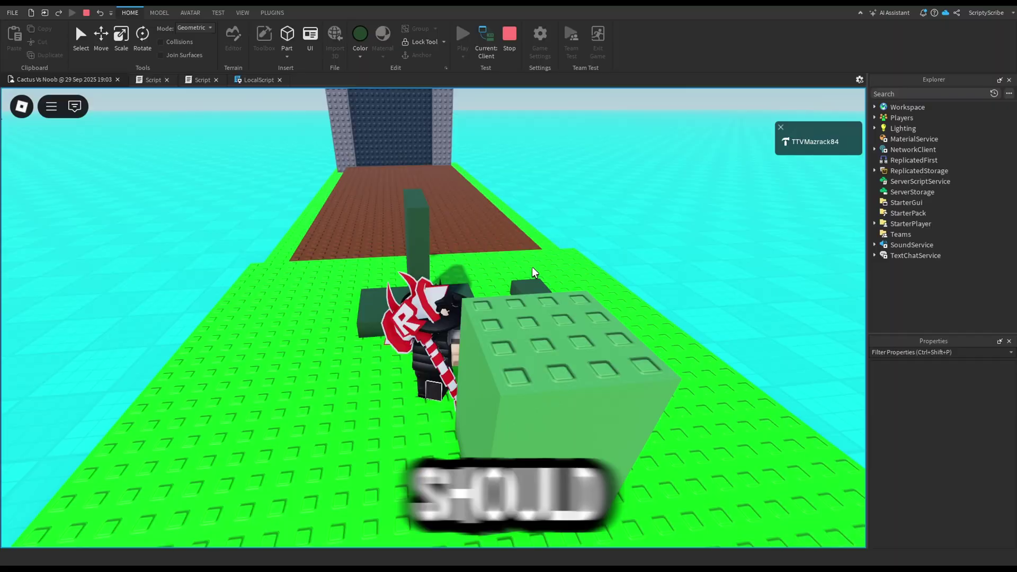
scroll(534, 273, "down", 5)
key("w")
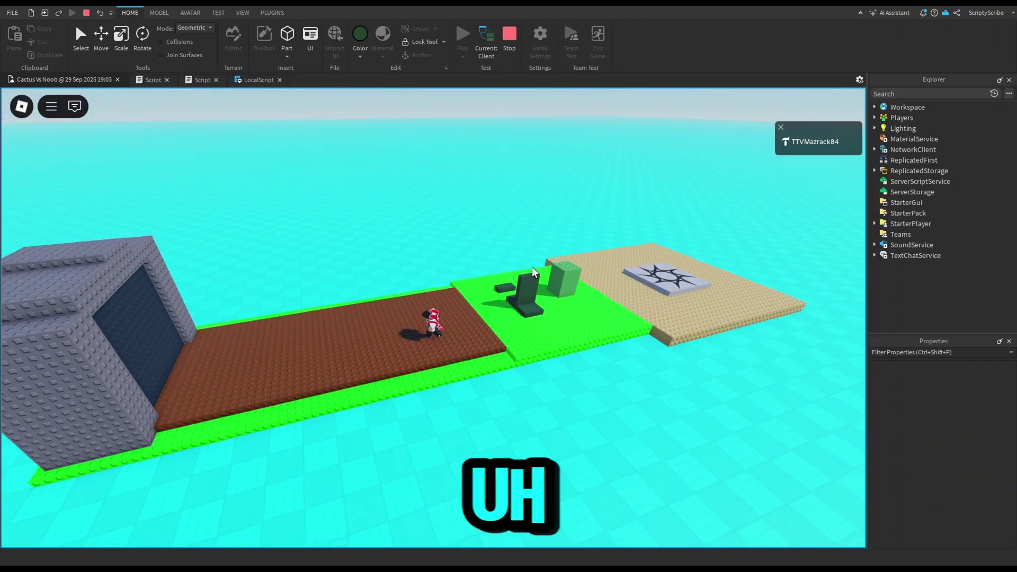
scroll(534, 272, "up", 5)
key("w")
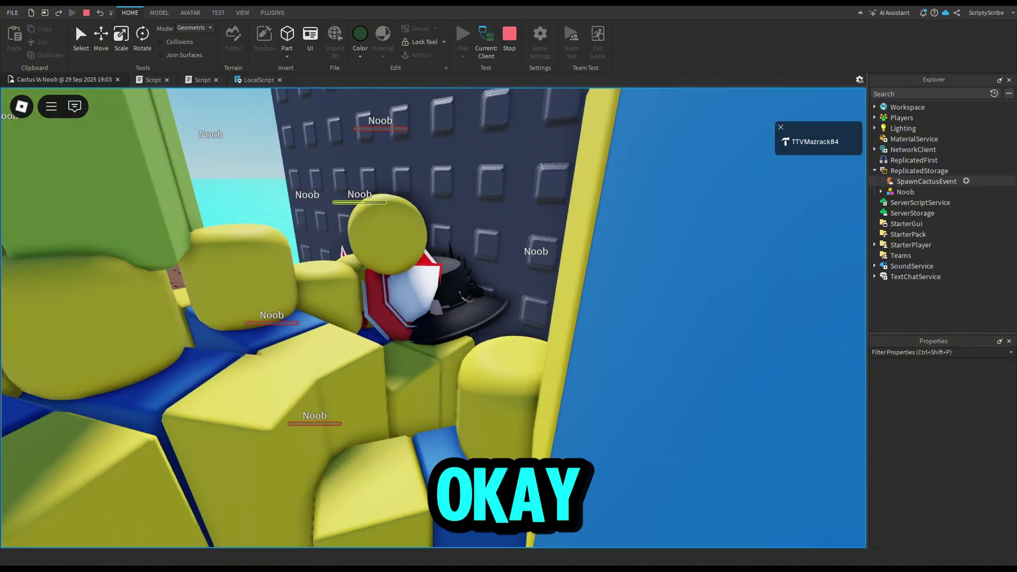
key("shift+F5")
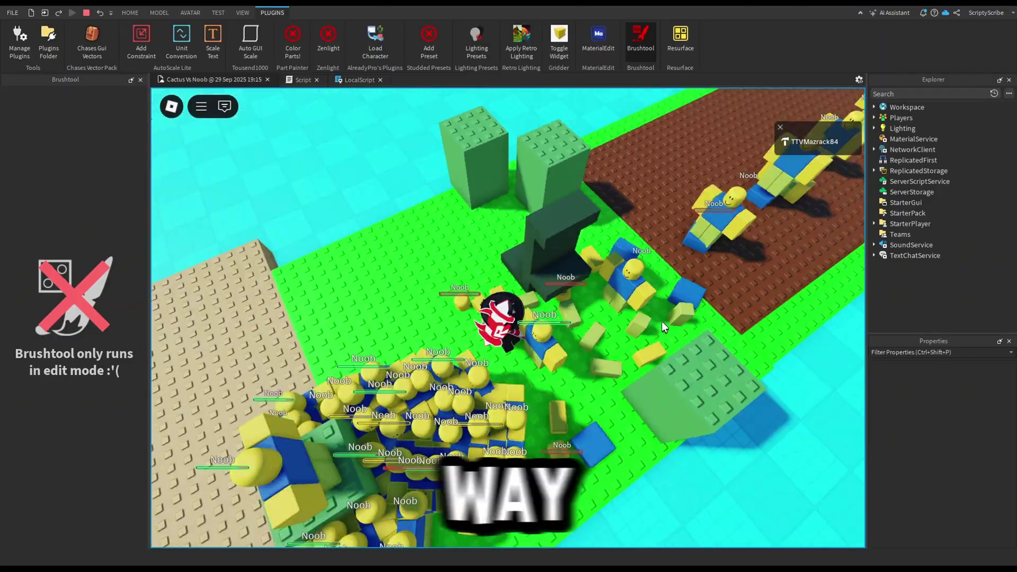
Look down the brown path and drop a second green cactus block on the grass.
right_click_drag(662, 322, 427, 112)
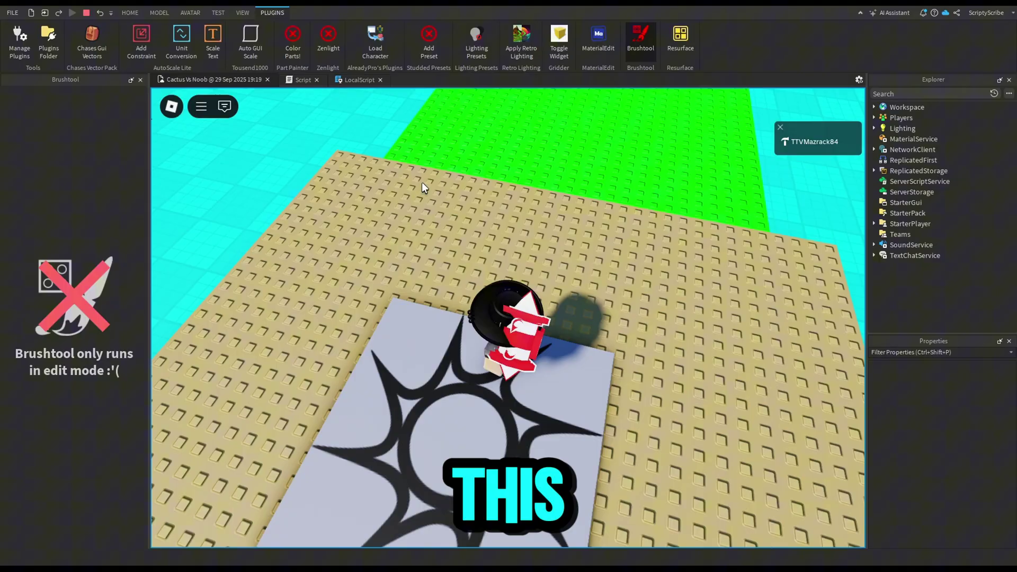
key("w")
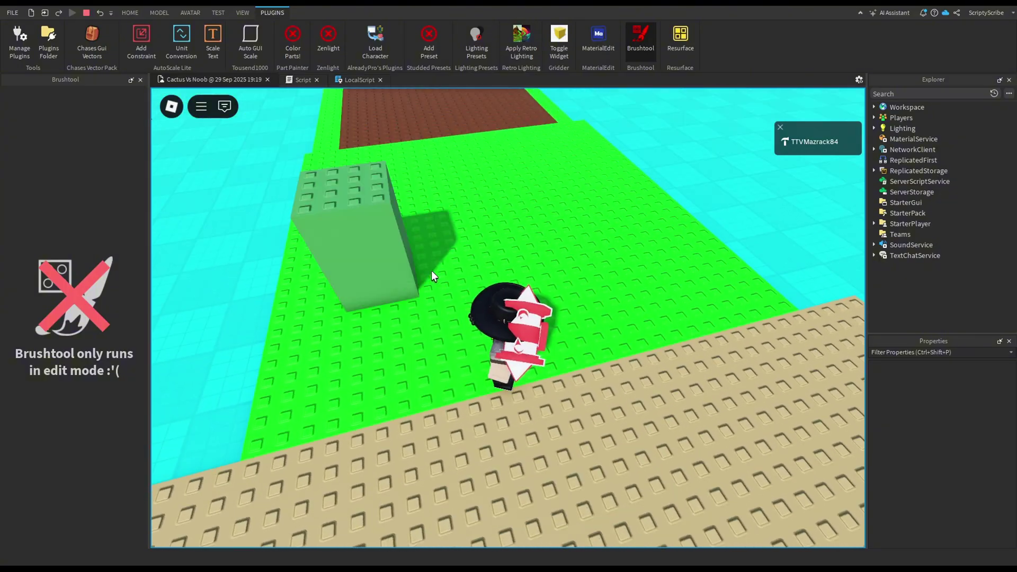
left_click(639, 253)
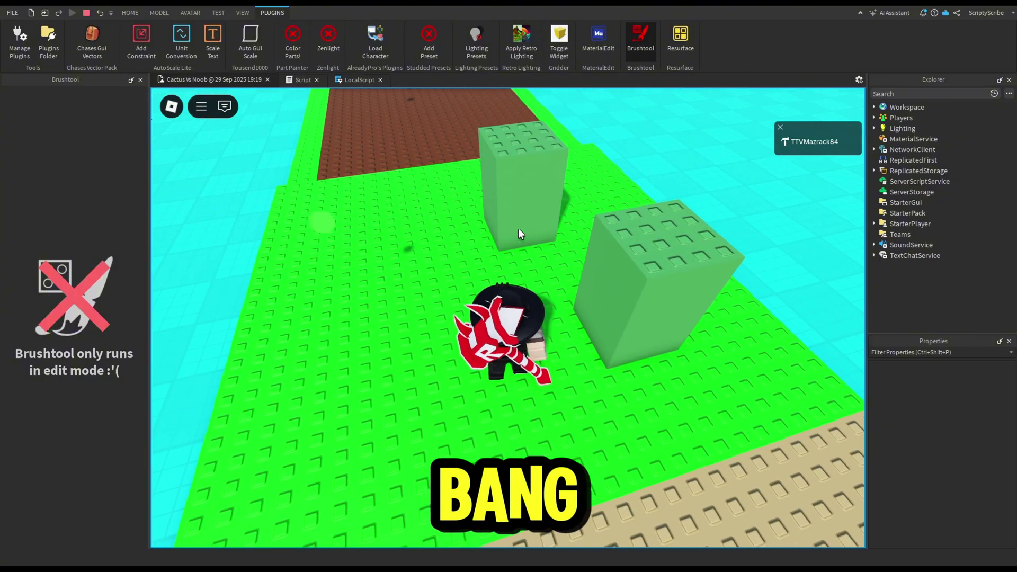
key("w")
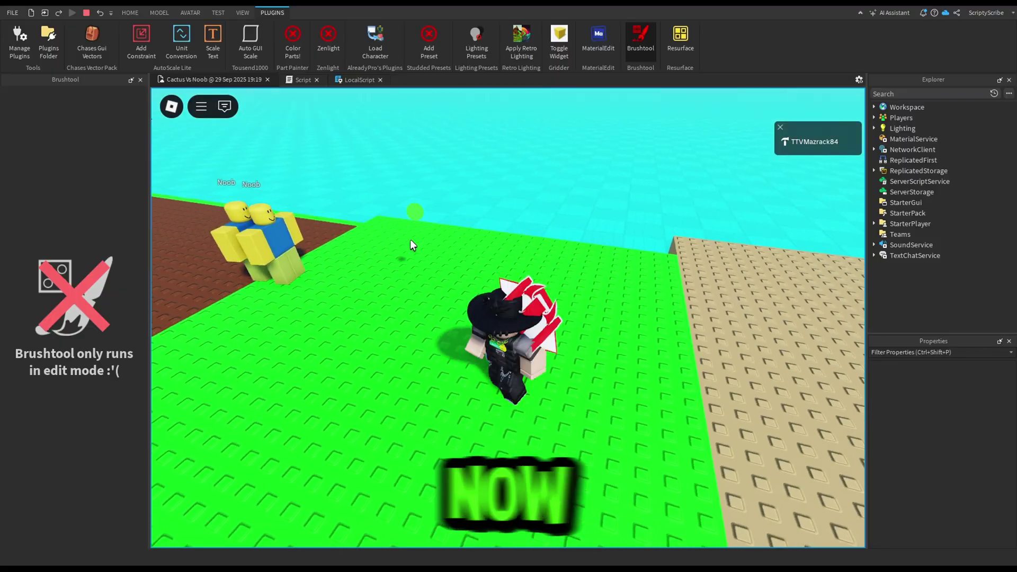
key("w")
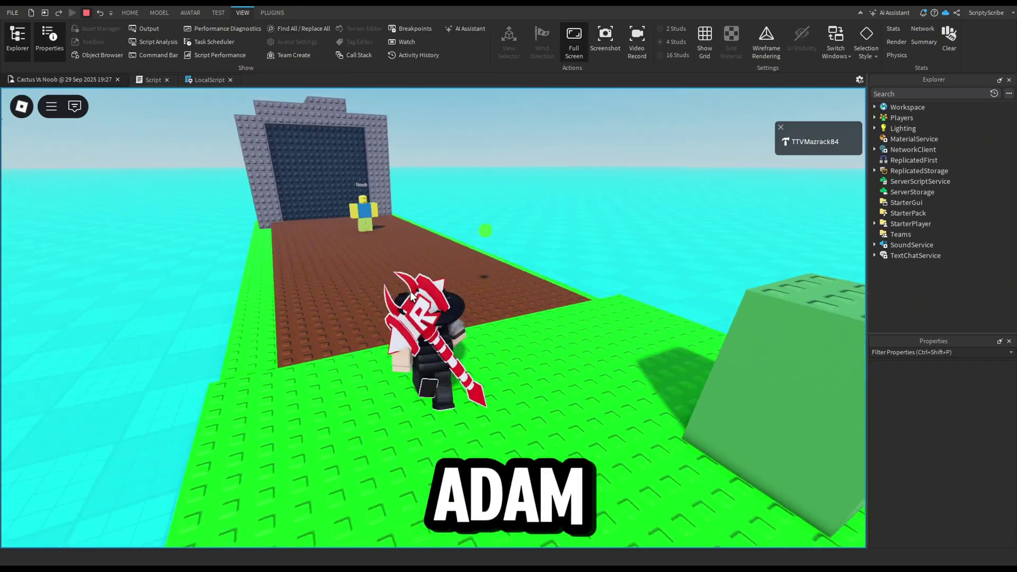
key("s")
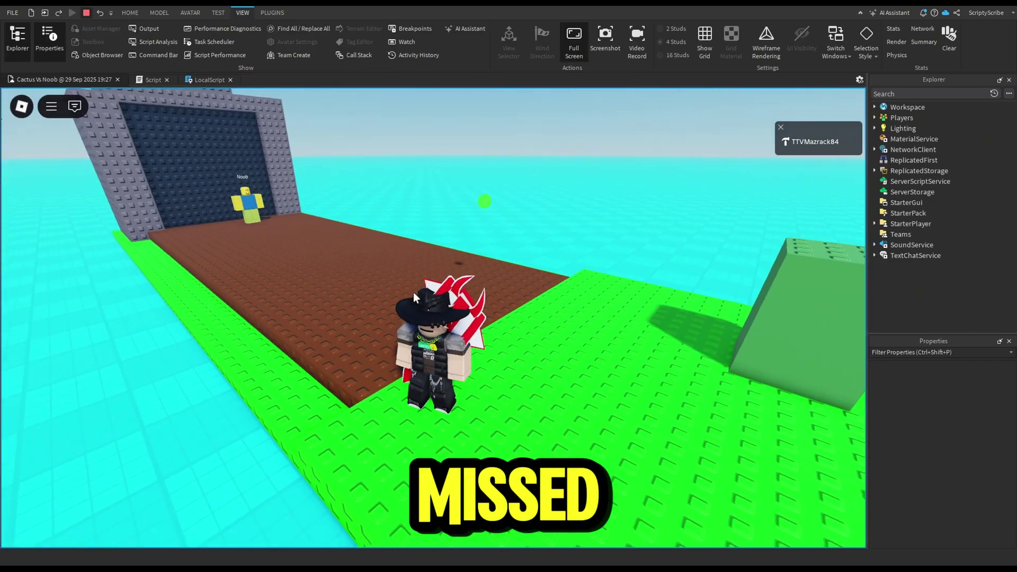
right_click_drag(489, 330, 492, 317)
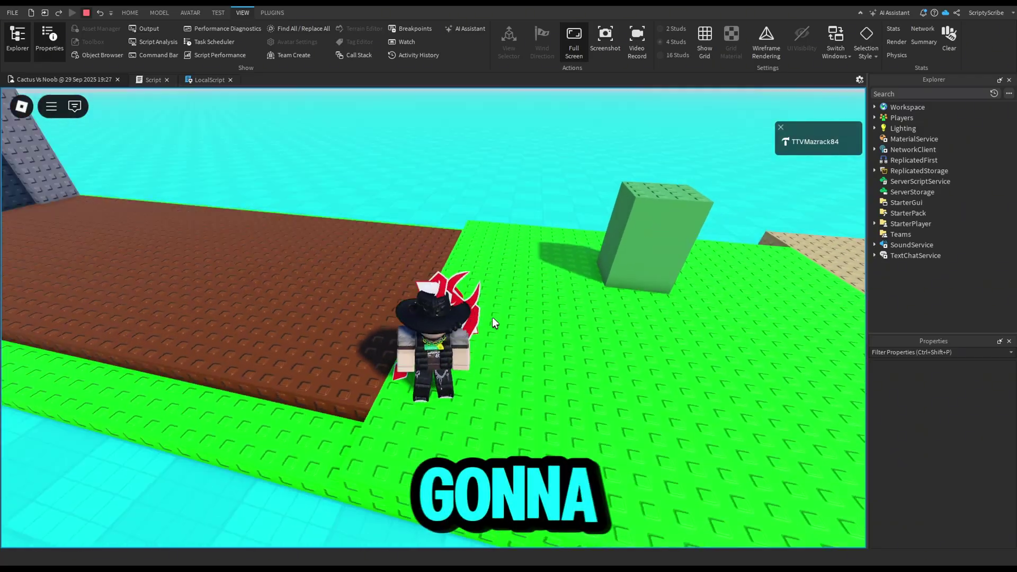
scroll(492, 317, "down", 3)
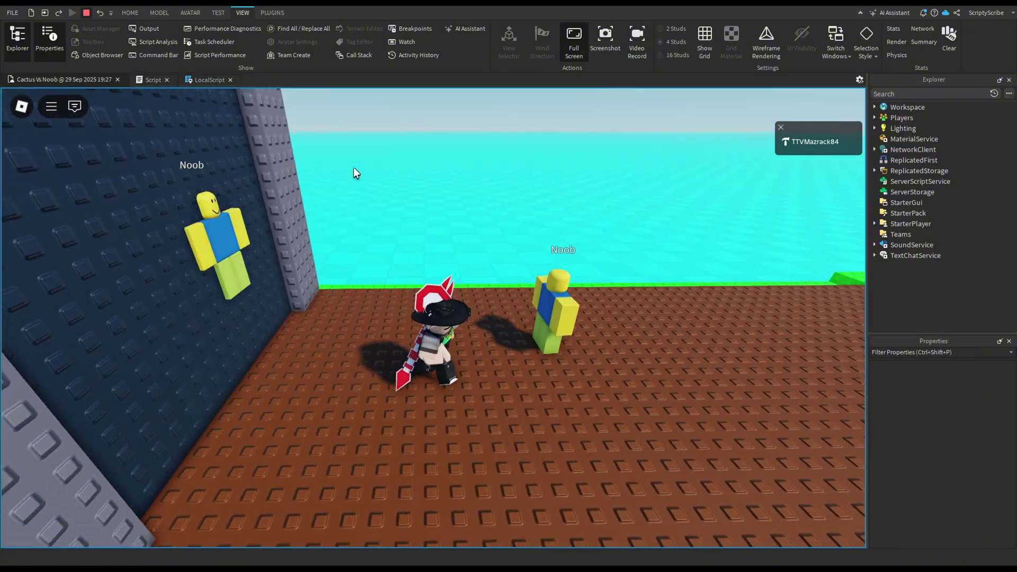
key("w")
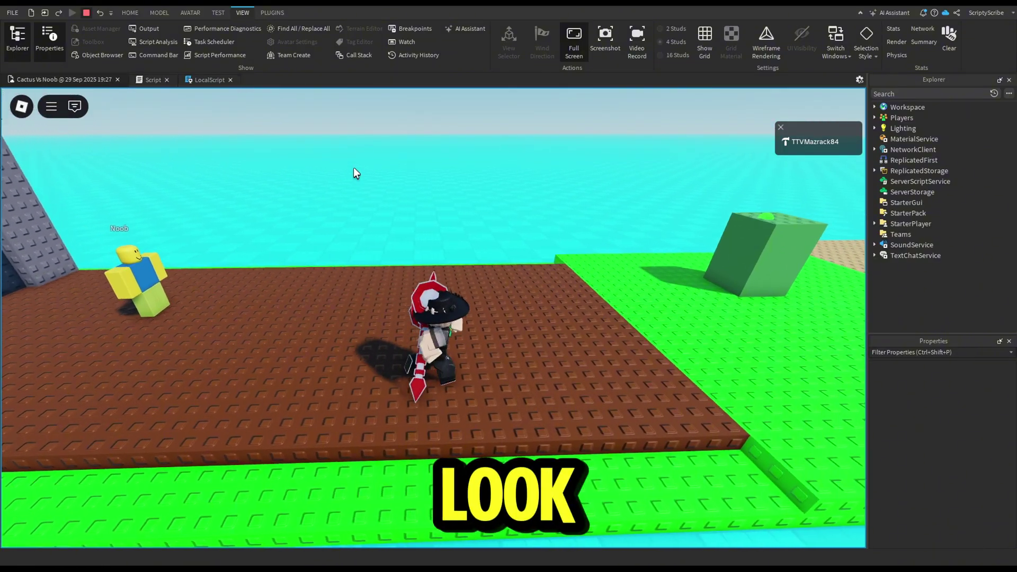